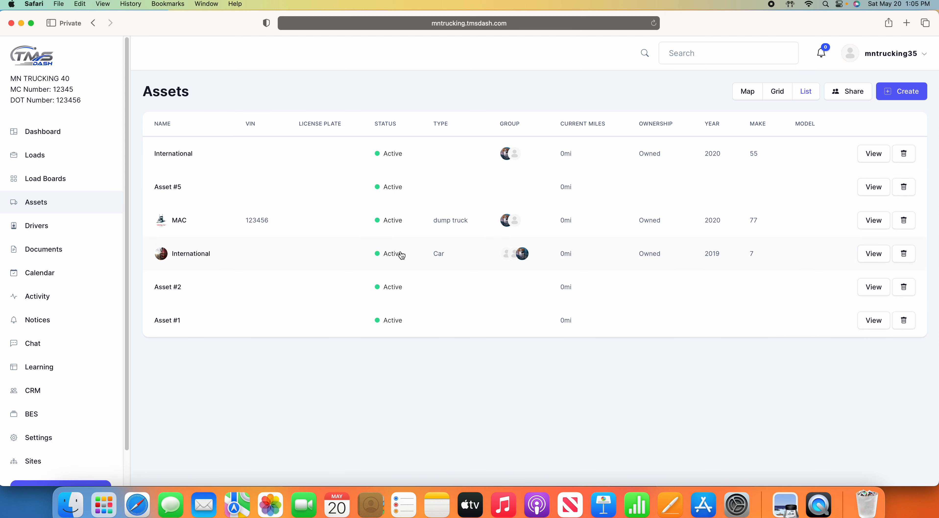
Create a new asset with the year 2019 and the name Kenworth.
{"action": "left_click", "coordinate": [894, 95]}
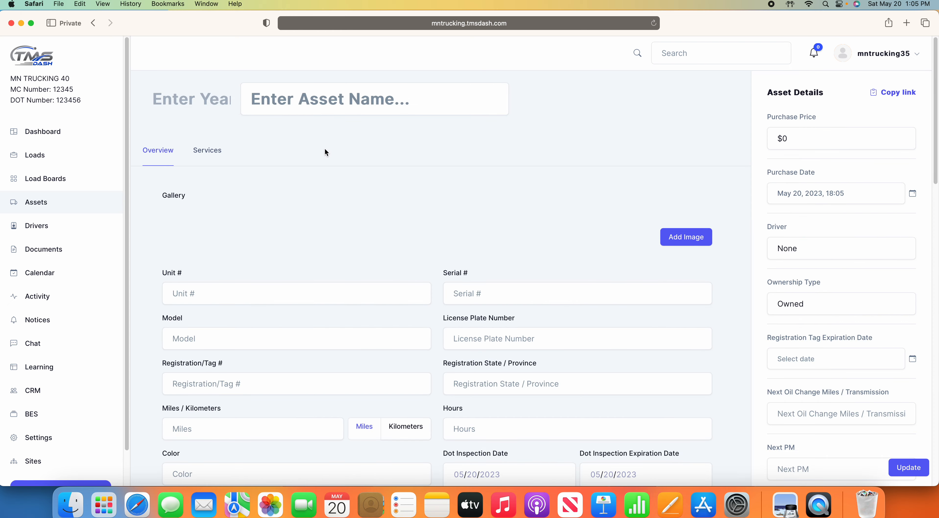
{"action": "type", "text": "2019"}
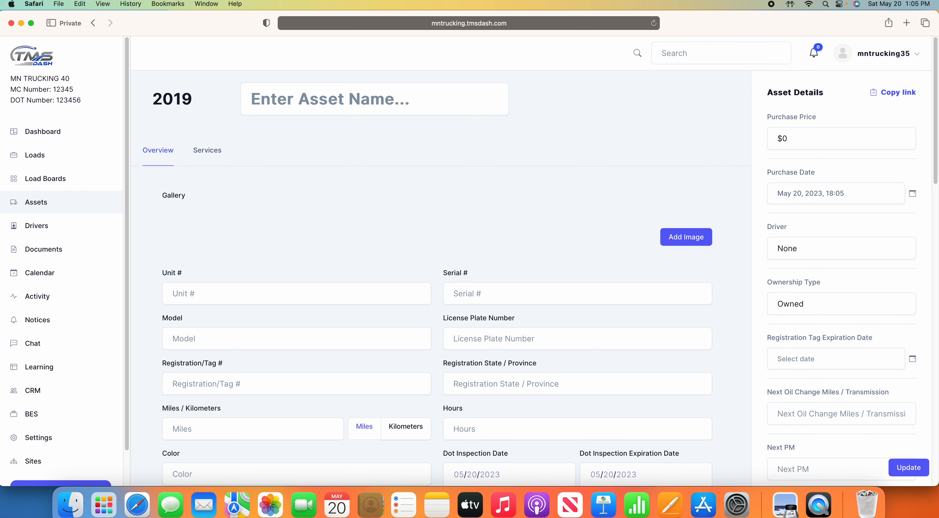
{"action": "key", "text": "Tab"}
{"action": "type", "text": "Kenworth"}
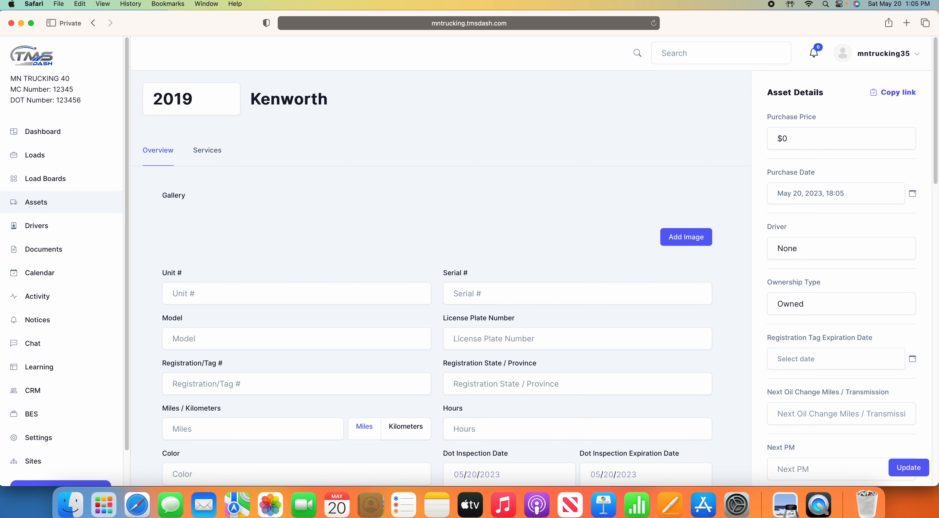
Set the asset's unit number to 56 and its model to W900.
{"action": "left_click", "coordinate": [227, 301]}
{"action": "type", "text": "56"}
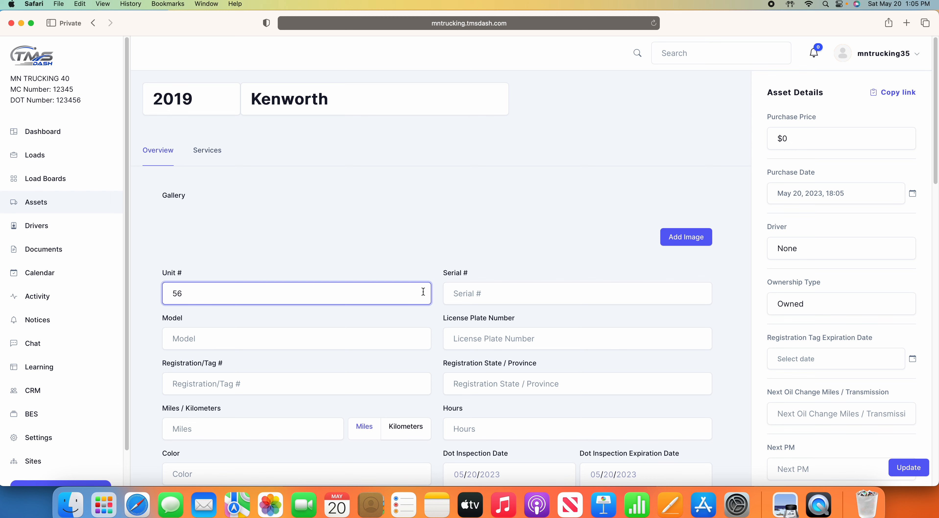
{"action": "left_click", "coordinate": [246, 342]}
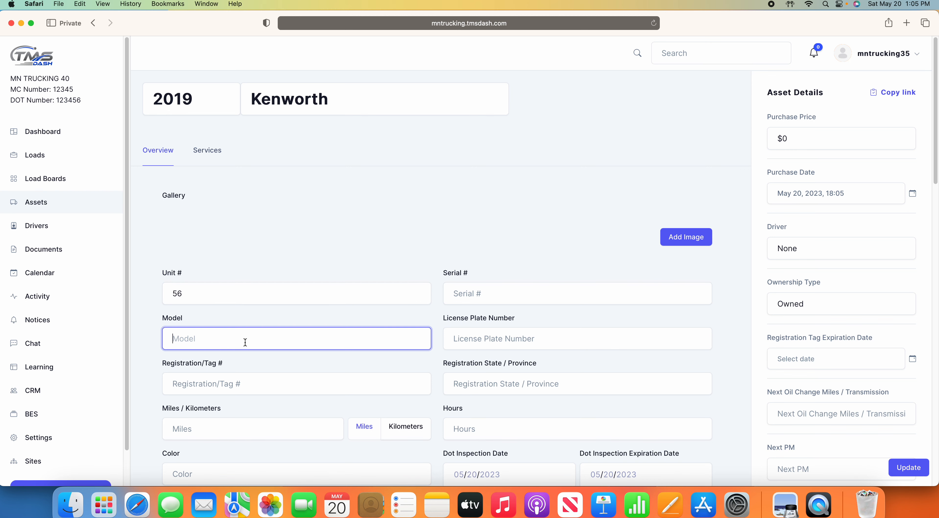
{"action": "type", "text": "W900"}
Set the asset's DOT inspection expiration date to 05/30/2023.
{"action": "scroll", "coordinate": [540, 379], "scroll_direction": "down", "scroll_amount": 3}
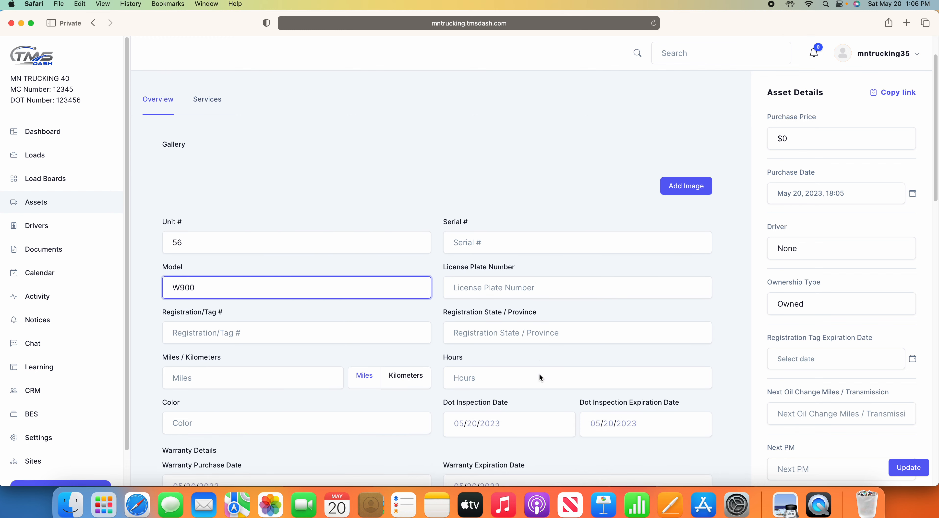
{"action": "scroll", "coordinate": [540, 372], "scroll_direction": "down", "scroll_amount": 5}
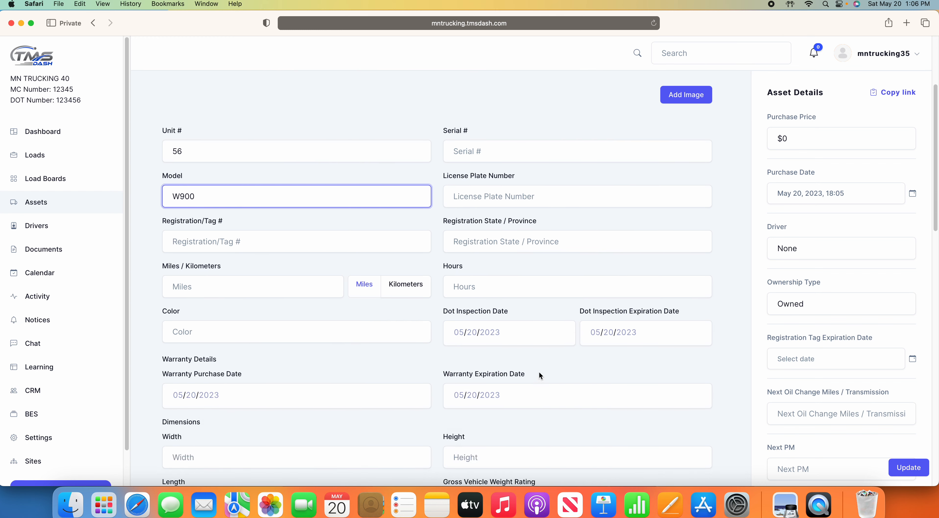
{"action": "left_click", "coordinate": [616, 331]}
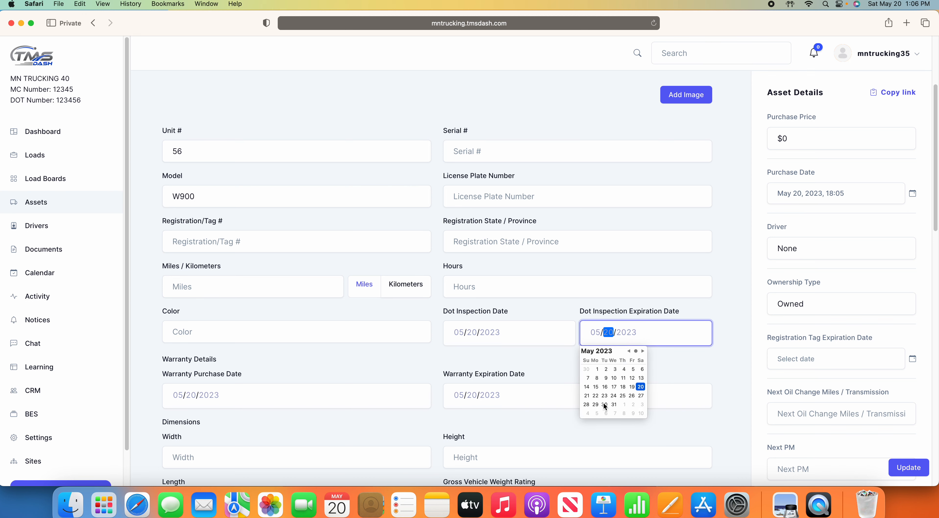
{"action": "left_click", "coordinate": [606, 404]}
{"action": "left_click", "coordinate": [684, 358]}
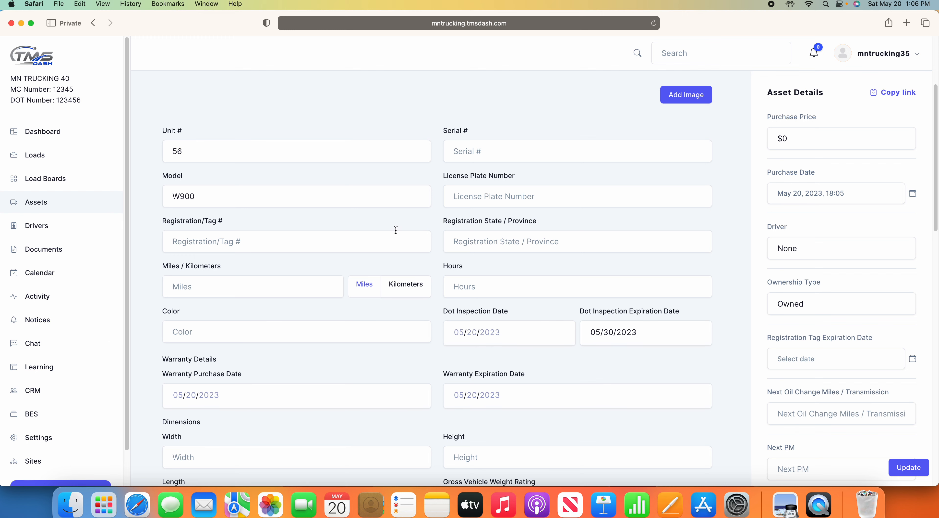
Set the asset's warranty expiration date to 05/31/2023.
{"action": "scroll", "coordinate": [397, 231], "scroll_direction": "up", "scroll_amount": 5}
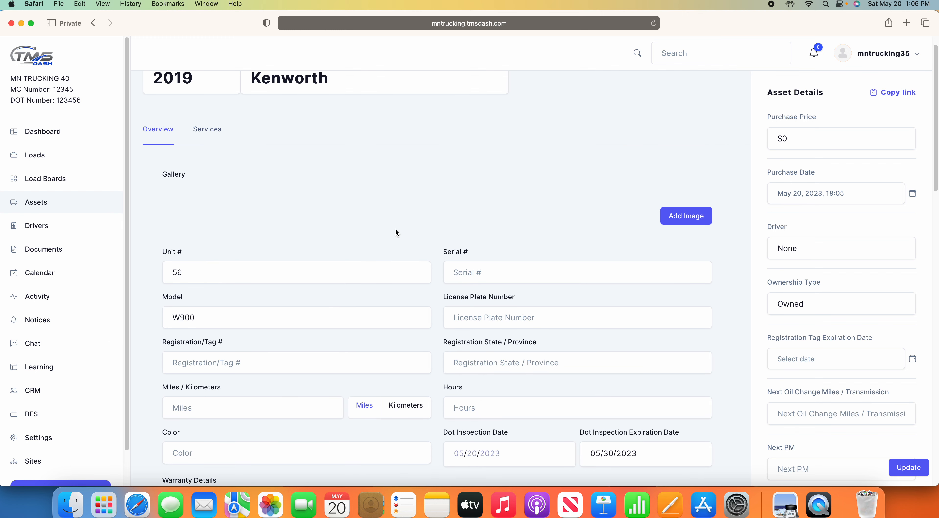
{"action": "scroll", "coordinate": [397, 232], "scroll_direction": "up", "scroll_amount": 1}
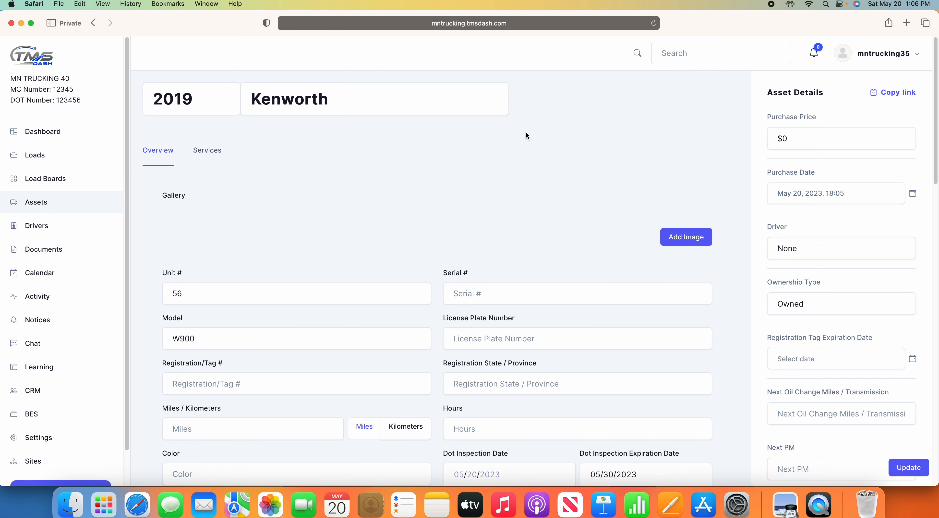
{"action": "scroll", "coordinate": [548, 236], "scroll_direction": "down", "scroll_amount": 5}
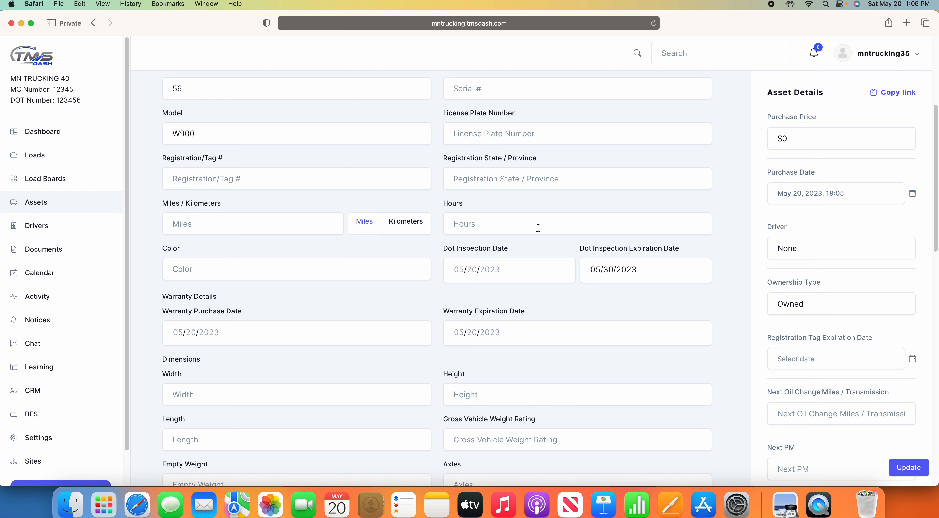
{"action": "scroll", "coordinate": [536, 229], "scroll_direction": "down", "scroll_amount": 2}
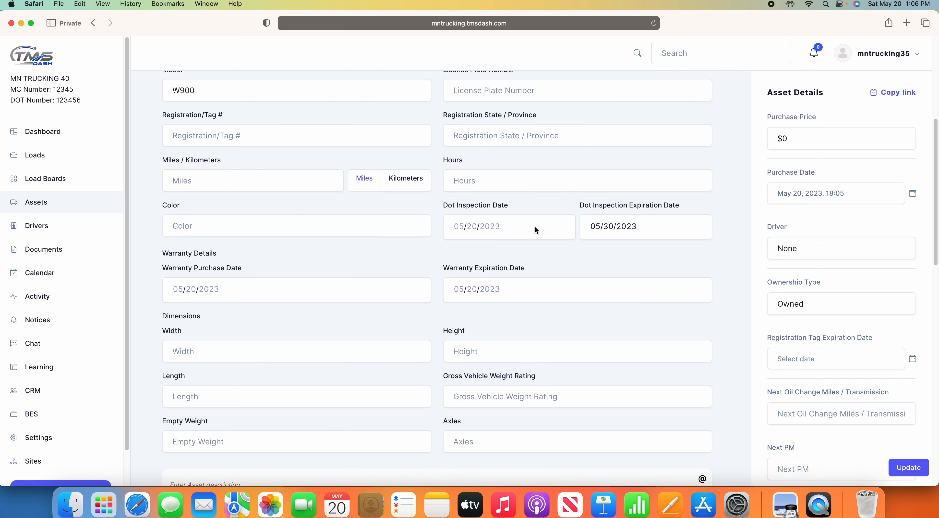
{"action": "left_click", "coordinate": [475, 287]}
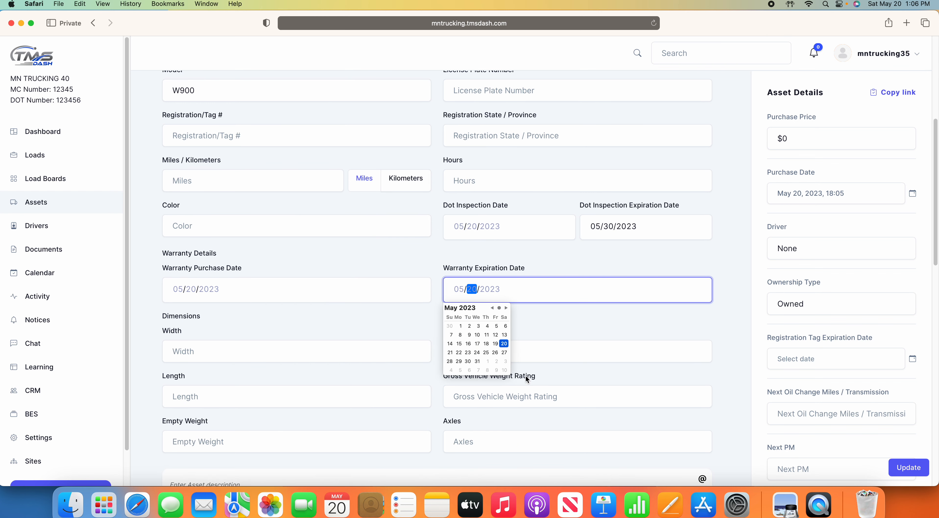
{"action": "left_click", "coordinate": [477, 362]}
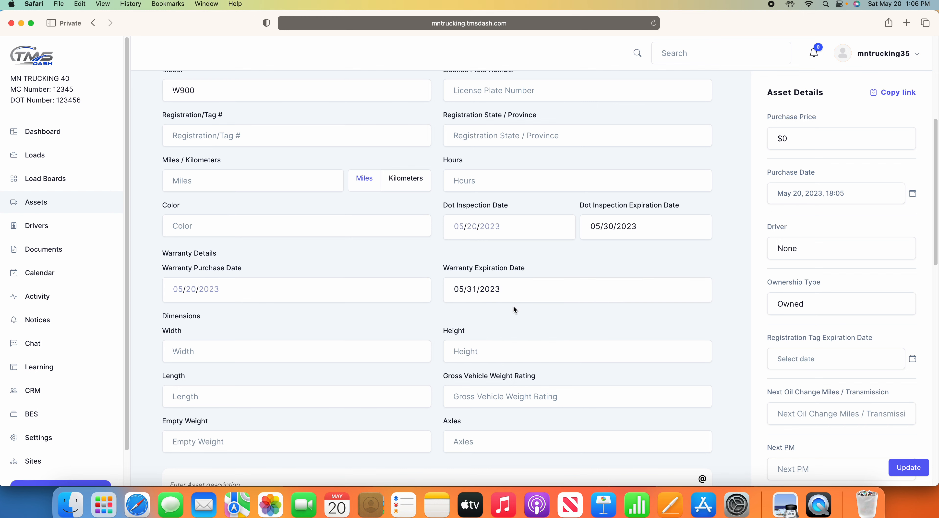
Add Testdriver1 as a member of the asset's team.
{"action": "scroll", "coordinate": [513, 308], "scroll_direction": "down", "scroll_amount": 3}
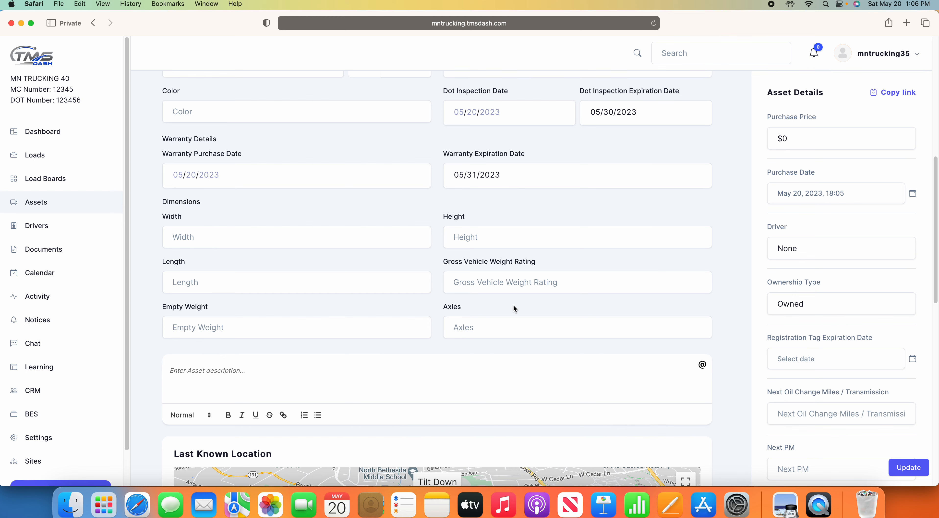
{"action": "scroll", "coordinate": [514, 305], "scroll_direction": "down", "scroll_amount": 1}
{"action": "scroll", "coordinate": [618, 327], "scroll_direction": "down", "scroll_amount": 2}
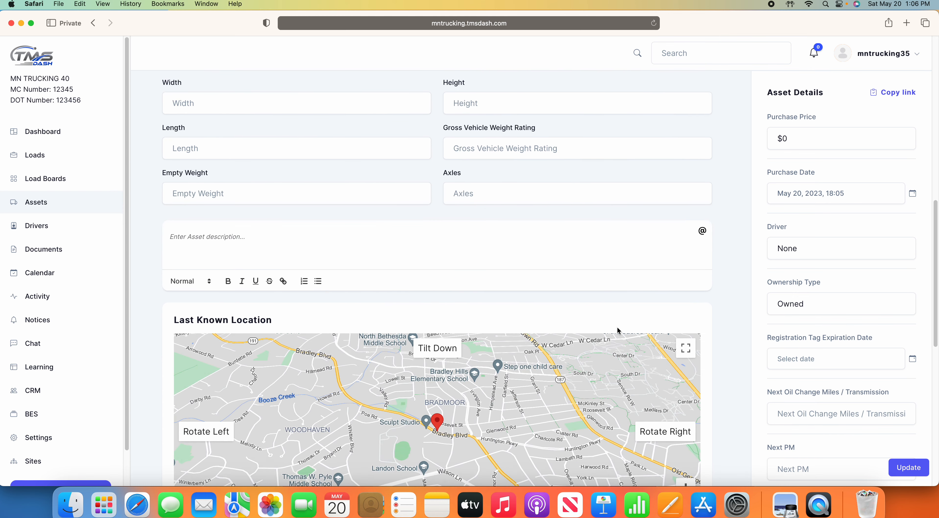
{"action": "scroll", "coordinate": [724, 376], "scroll_direction": "down", "scroll_amount": 3}
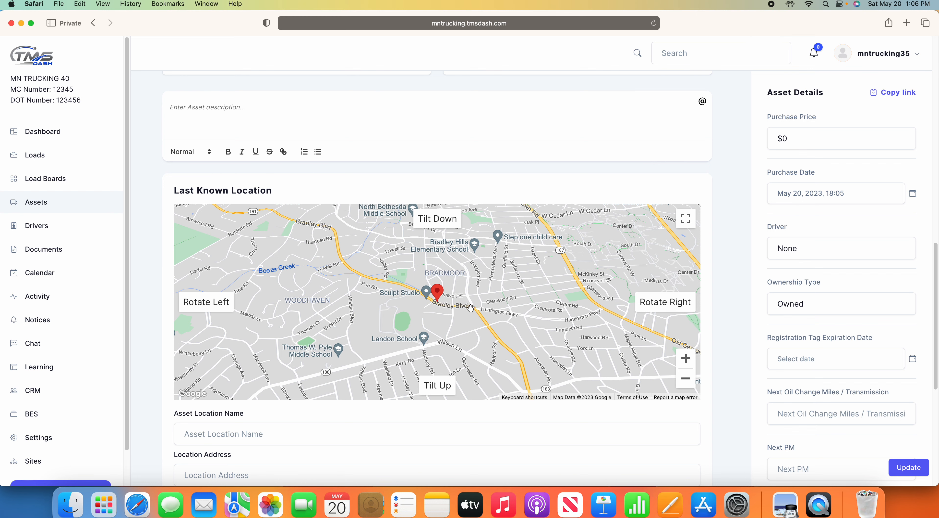
{"action": "scroll", "coordinate": [731, 356], "scroll_direction": "down", "scroll_amount": 4}
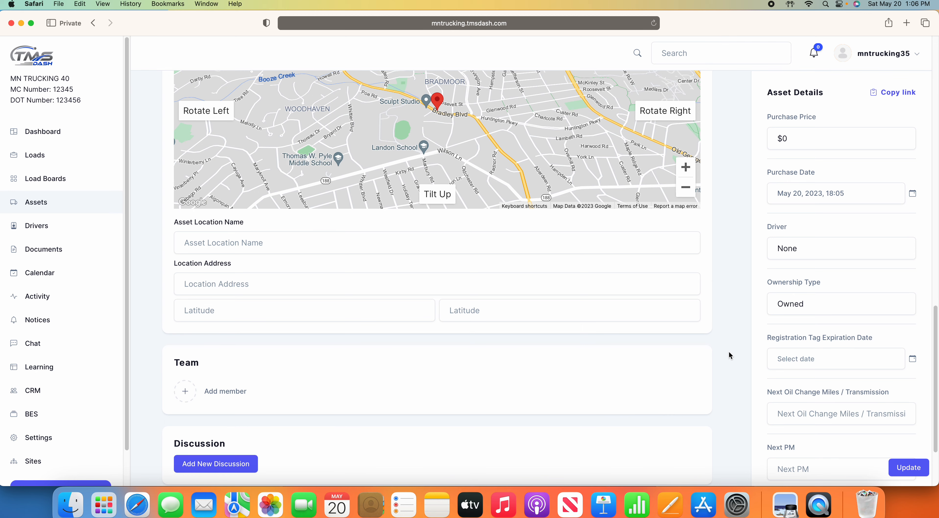
{"action": "left_click", "coordinate": [188, 392]}
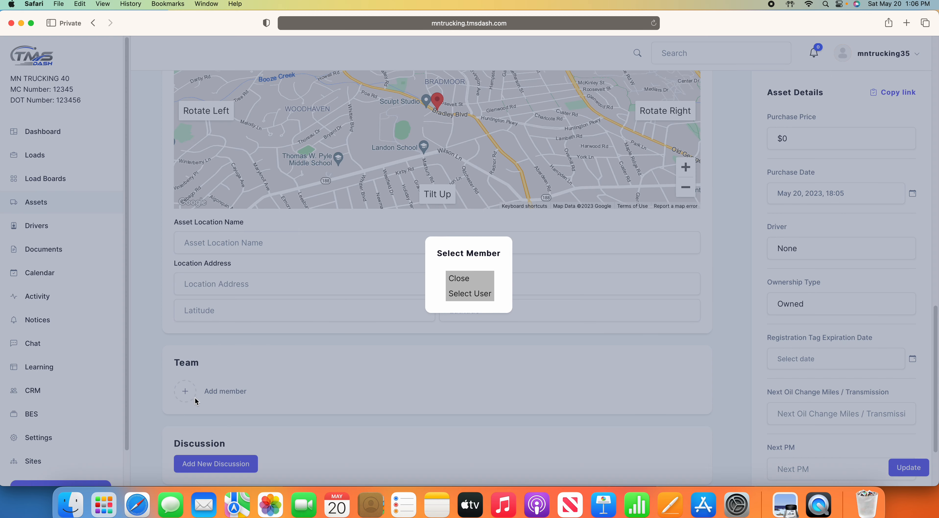
{"action": "left_click", "coordinate": [466, 295]}
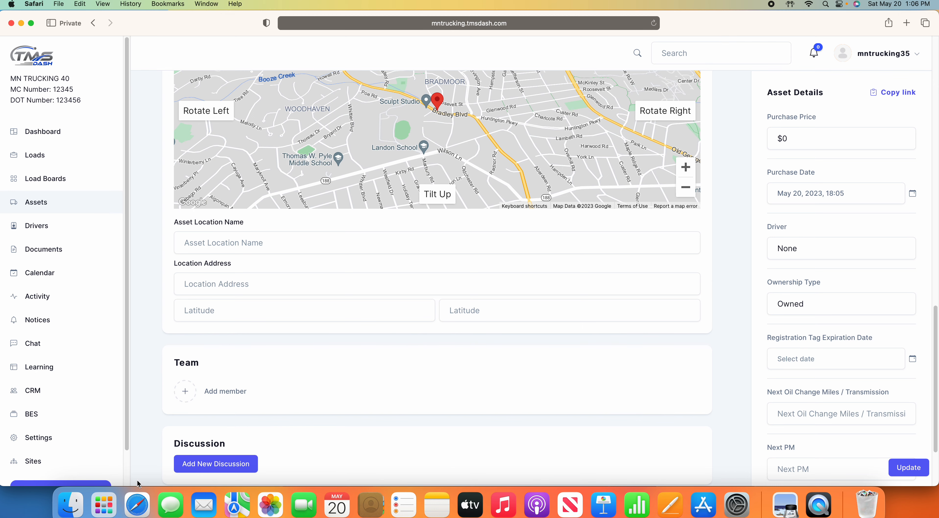
{"action": "left_click", "coordinate": [218, 396]}
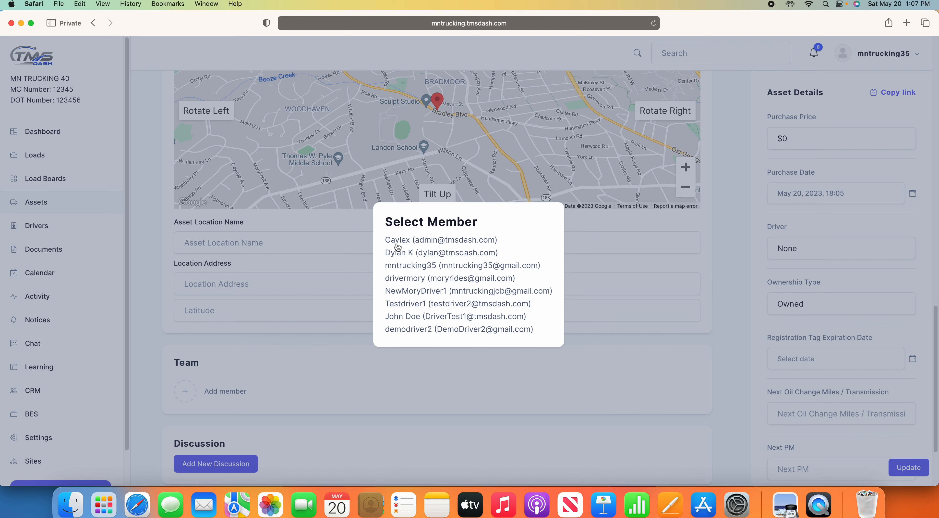
{"action": "left_click", "coordinate": [397, 305]}
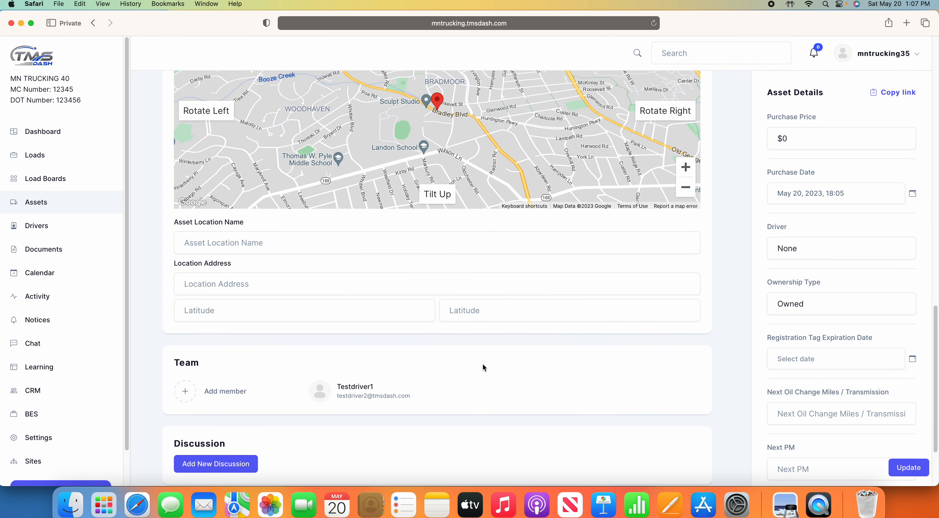
Examine the asset's services and the blank form for a new service, closing it without saving.
{"action": "scroll", "coordinate": [484, 364], "scroll_direction": "down", "scroll_amount": 5}
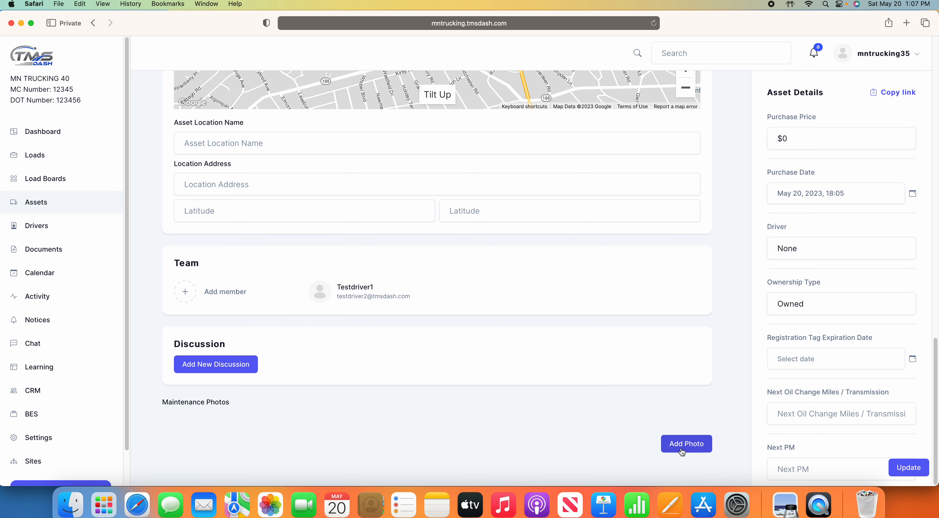
{"action": "scroll", "coordinate": [692, 337], "scroll_direction": "up", "scroll_amount": 20}
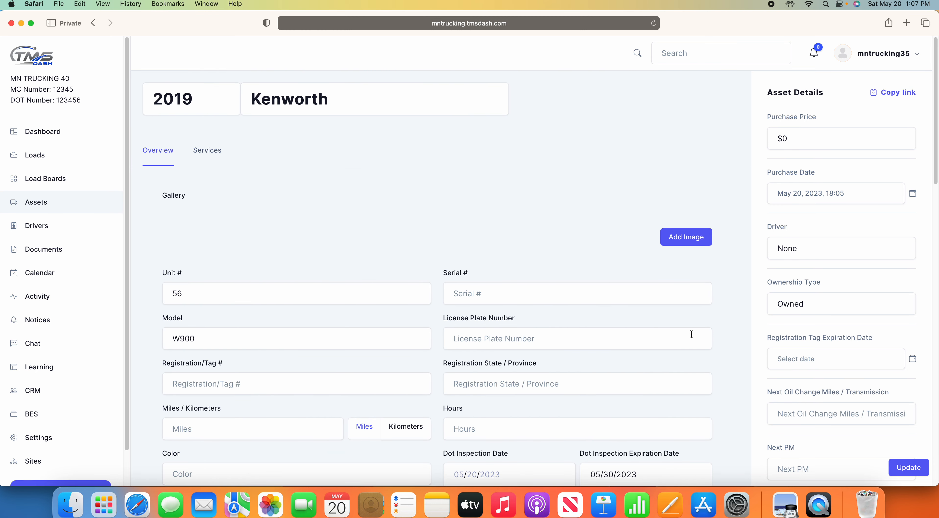
{"action": "left_click", "coordinate": [215, 156]}
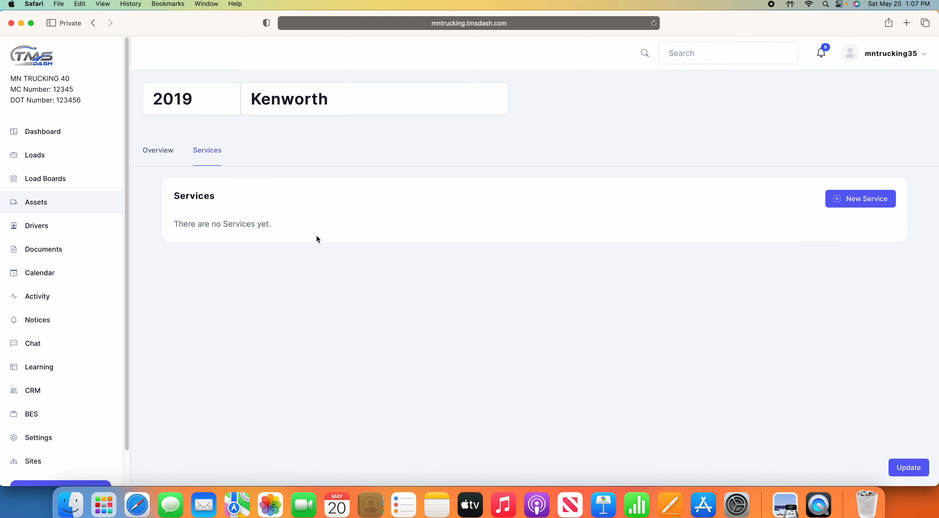
{"action": "left_click", "coordinate": [851, 200]}
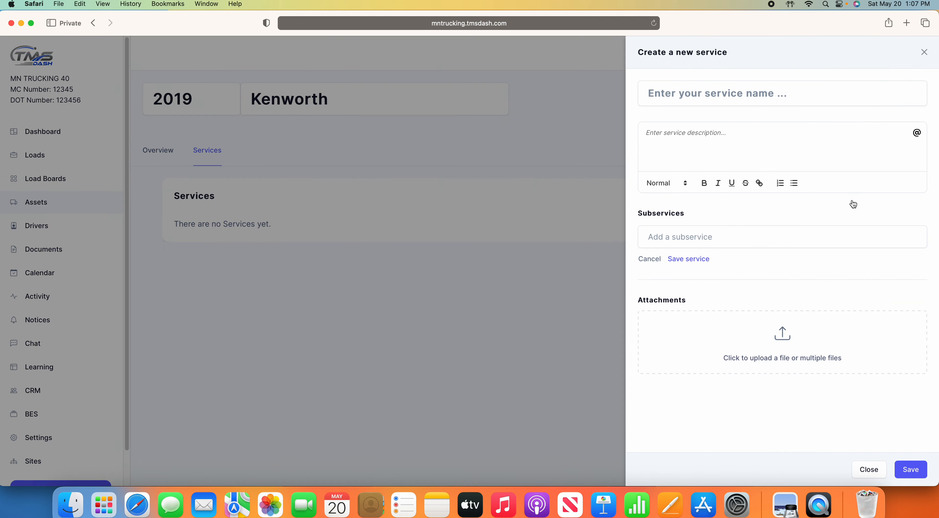
{"action": "left_click", "coordinate": [707, 96]}
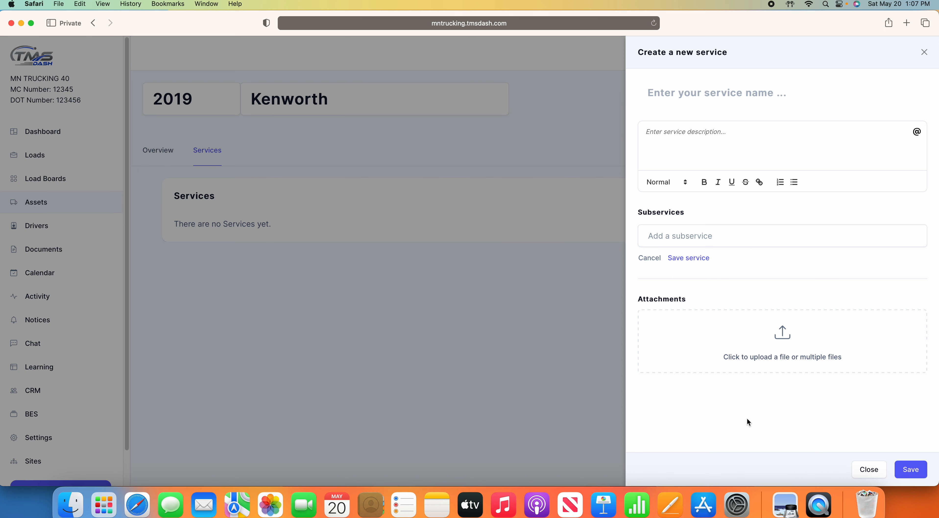
{"action": "left_click", "coordinate": [876, 473]}
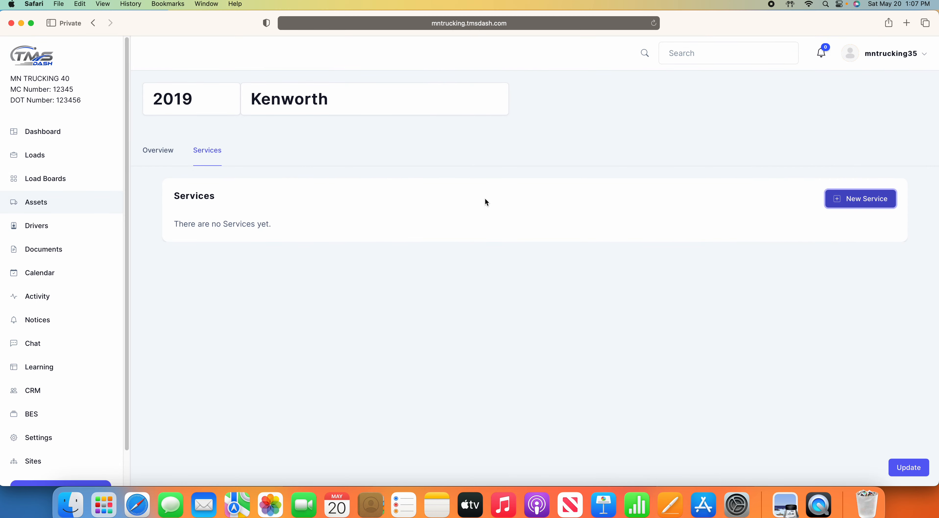
Return to the asset's overview and set the registration tag expiration date to May 28, 2023, 12:00.
{"action": "left_click", "coordinate": [159, 150]}
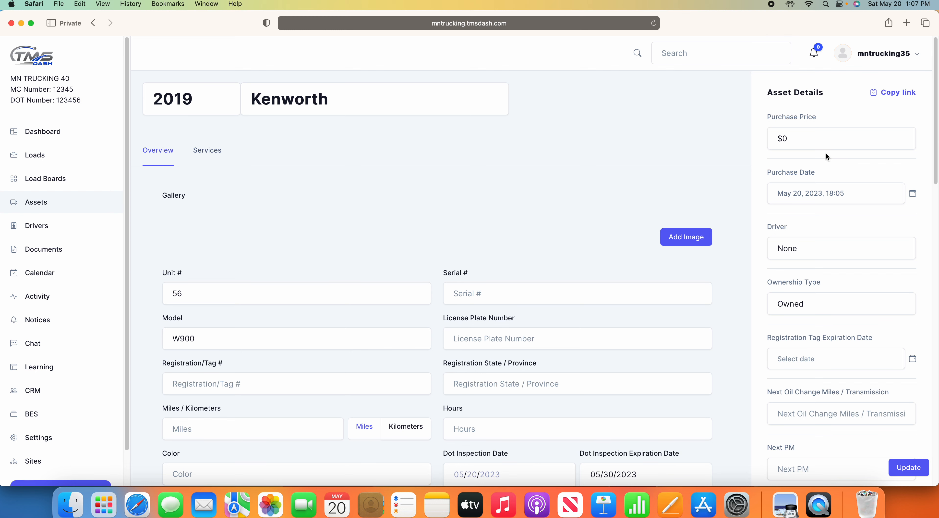
{"action": "scroll", "coordinate": [826, 148], "scroll_direction": "down", "scroll_amount": 1}
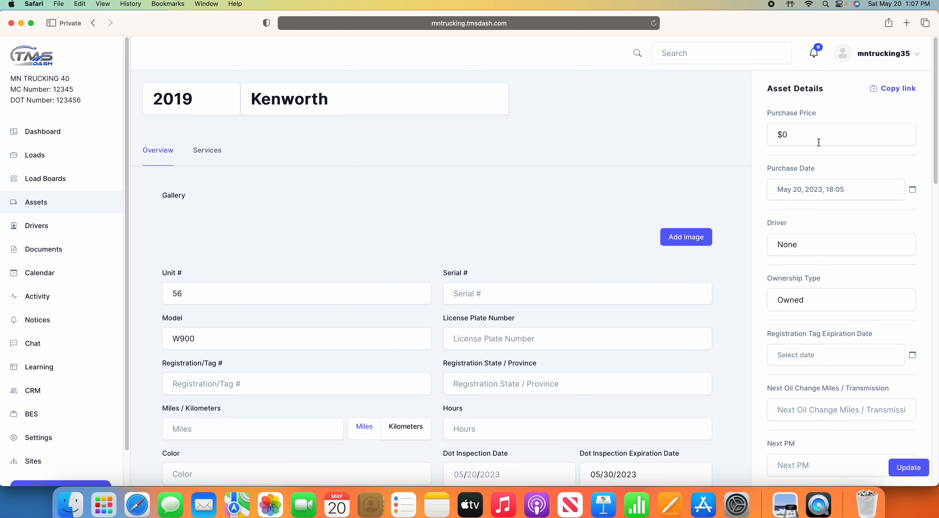
{"action": "scroll", "coordinate": [819, 142], "scroll_direction": "down", "scroll_amount": 5}
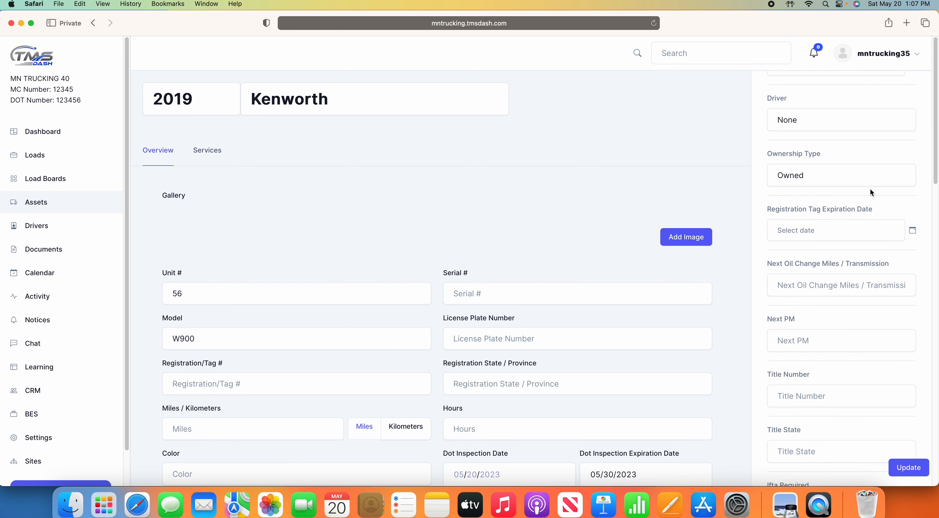
{"action": "scroll", "coordinate": [870, 188], "scroll_direction": "down", "scroll_amount": 2}
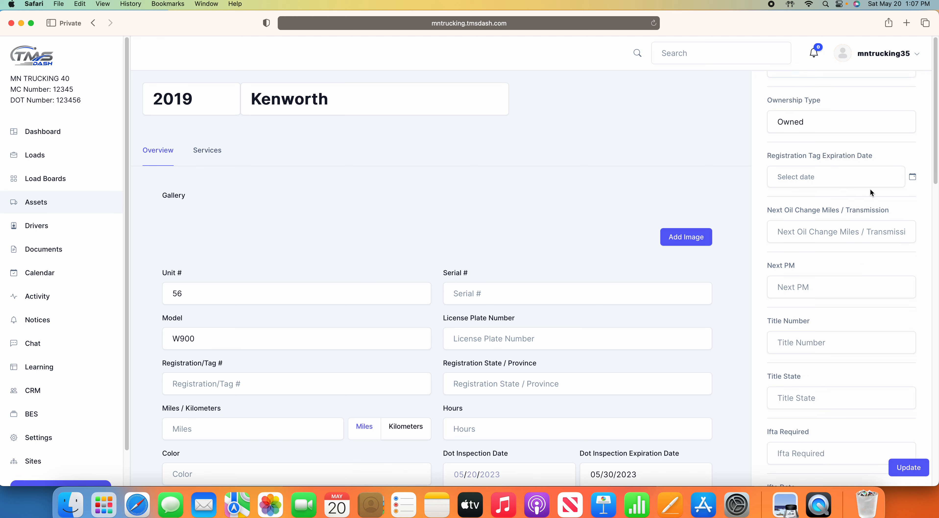
{"action": "left_click", "coordinate": [803, 182]}
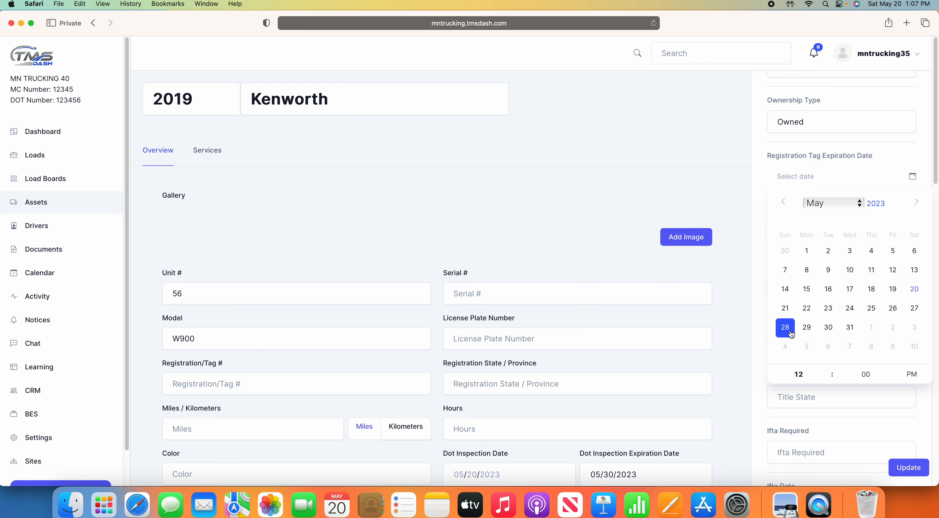
{"action": "left_click", "coordinate": [784, 327]}
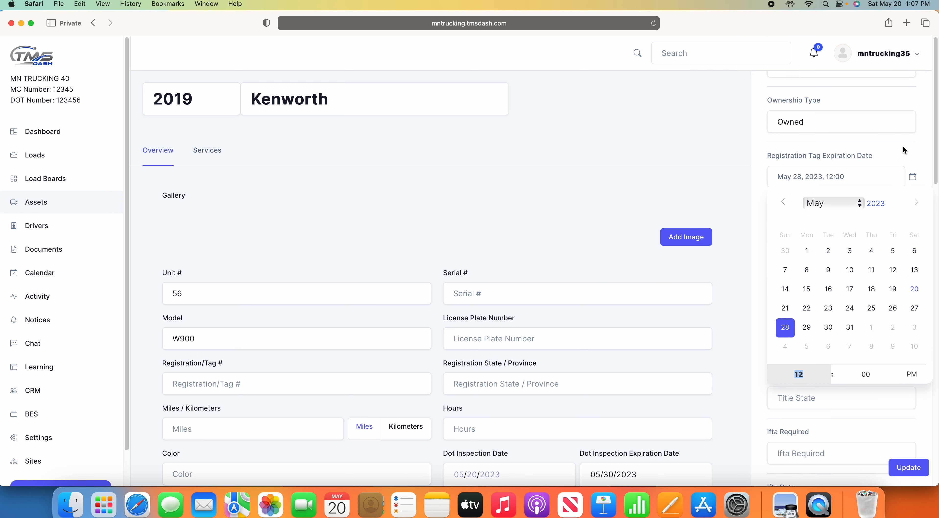
Set the Kenworth's asset type to Daycab Tractor.
{"action": "left_click", "coordinate": [906, 154]}
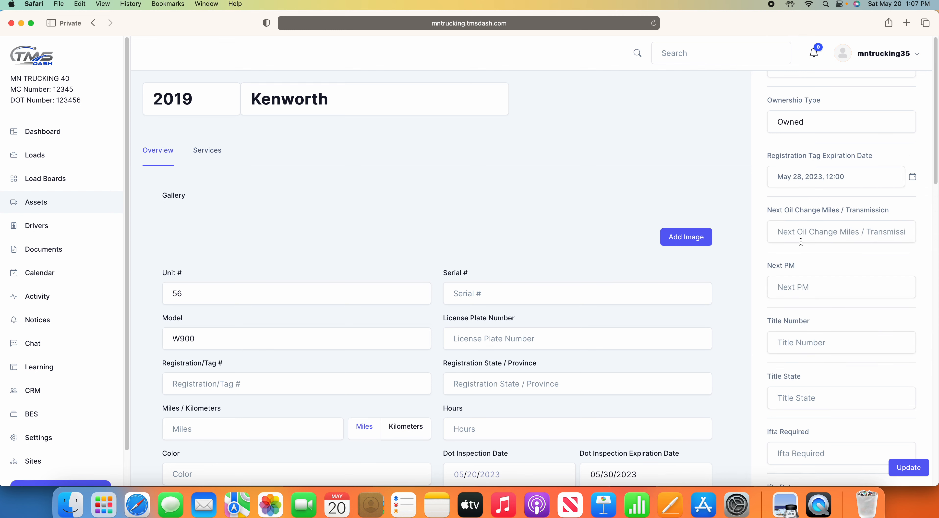
{"action": "scroll", "coordinate": [822, 262], "scroll_direction": "down", "scroll_amount": 5}
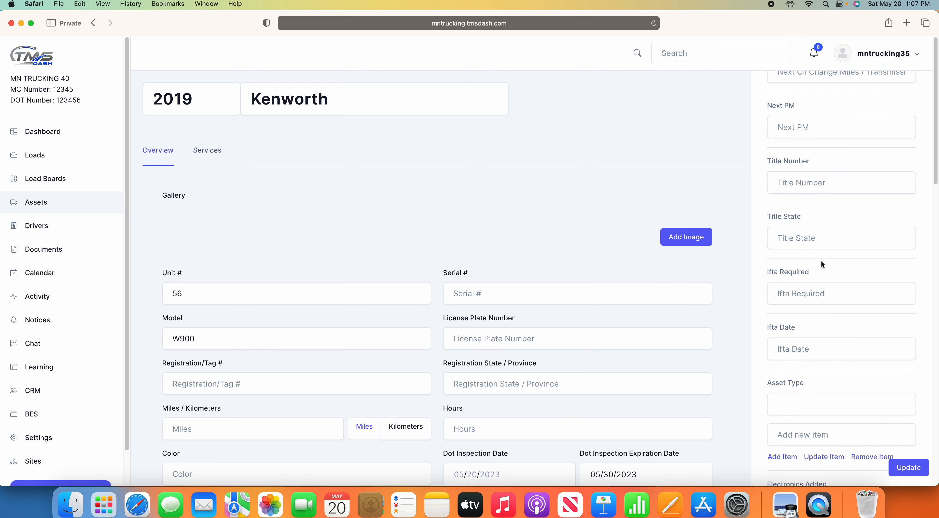
{"action": "scroll", "coordinate": [834, 280], "scroll_direction": "down", "scroll_amount": 4}
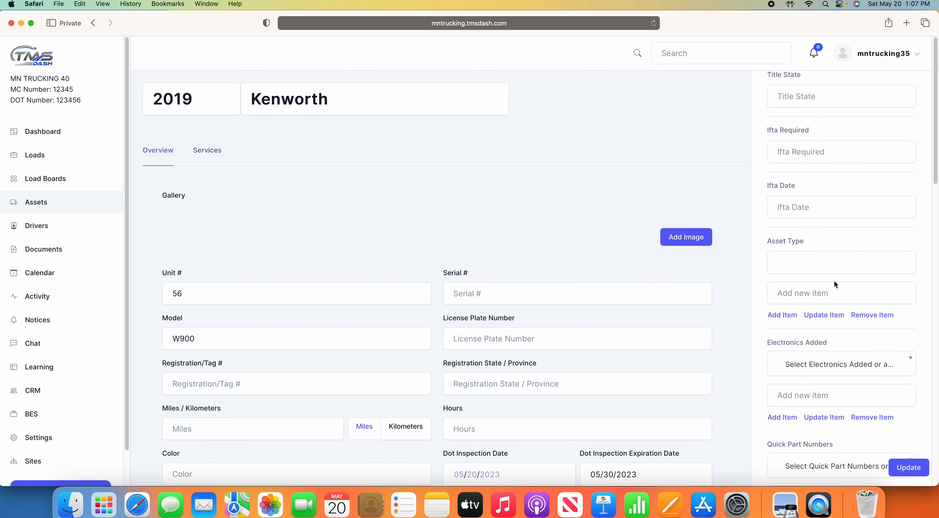
{"action": "scroll", "coordinate": [835, 281], "scroll_direction": "down", "scroll_amount": 1}
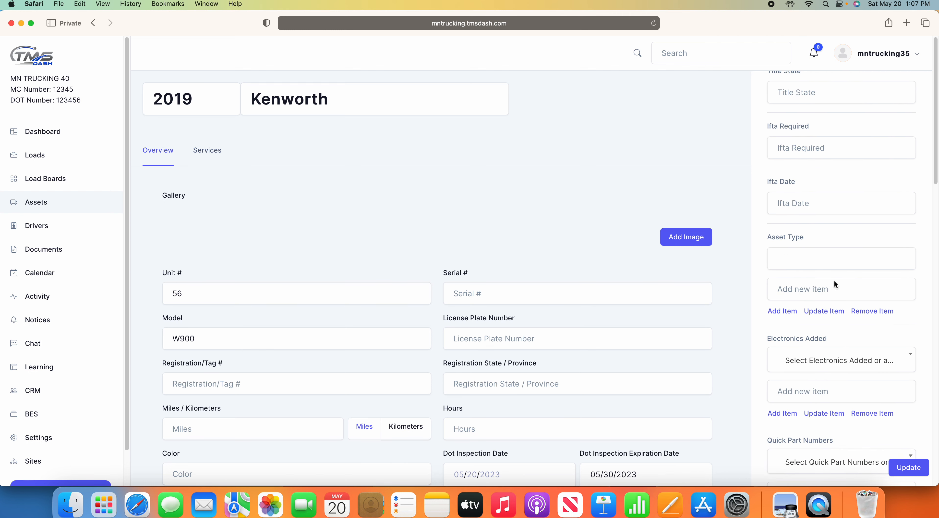
{"action": "left_click", "coordinate": [795, 248]}
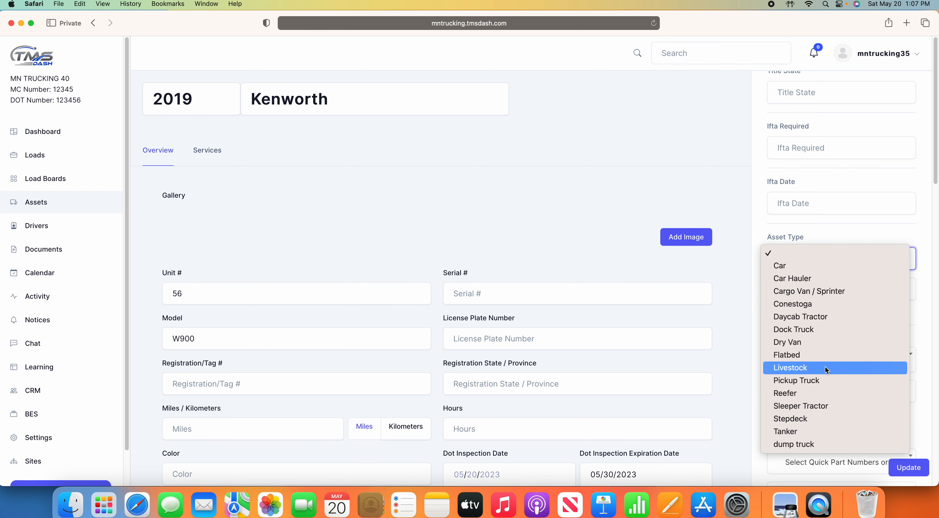
{"action": "left_click", "coordinate": [807, 316]}
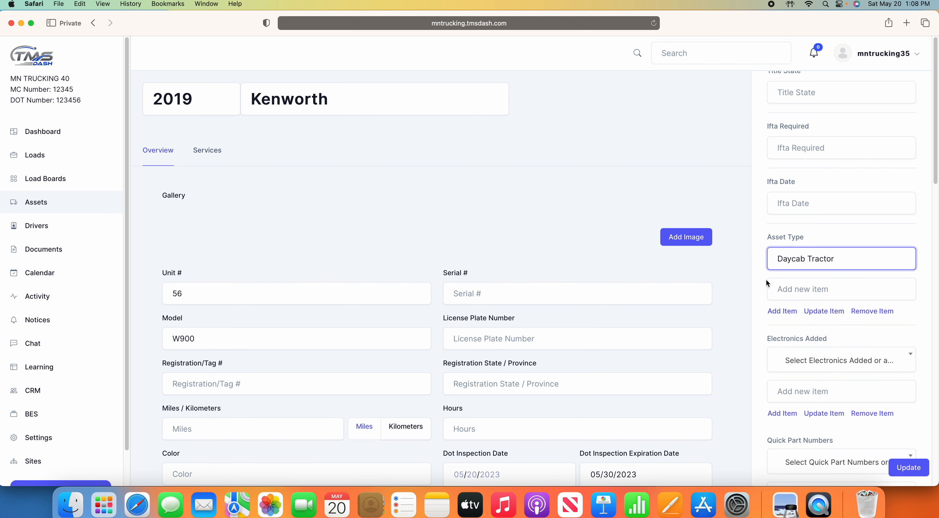
Examine the custom asset type entry and the Quick Part Numbers options without adding or choosing anything.
{"action": "left_click", "coordinate": [786, 287]}
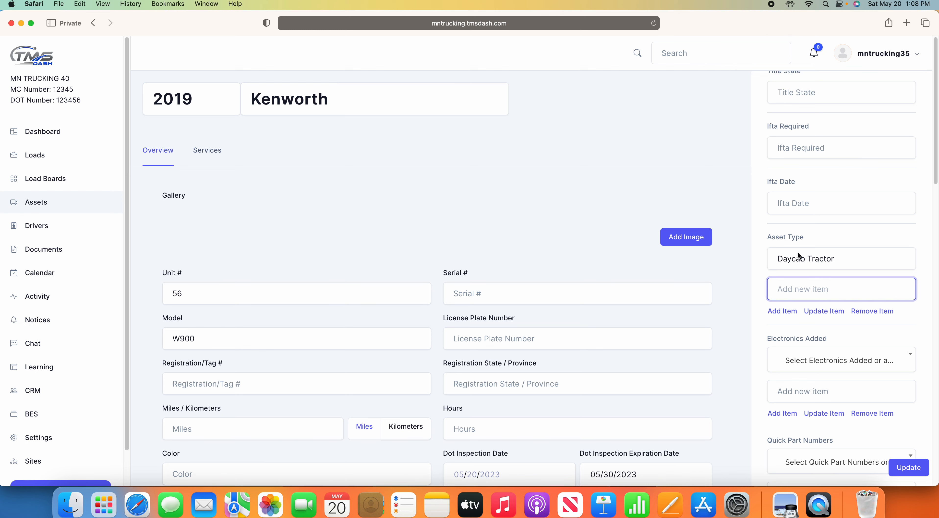
{"action": "left_click", "coordinate": [758, 311]}
{"action": "scroll", "coordinate": [785, 313], "scroll_direction": "down", "scroll_amount": 3}
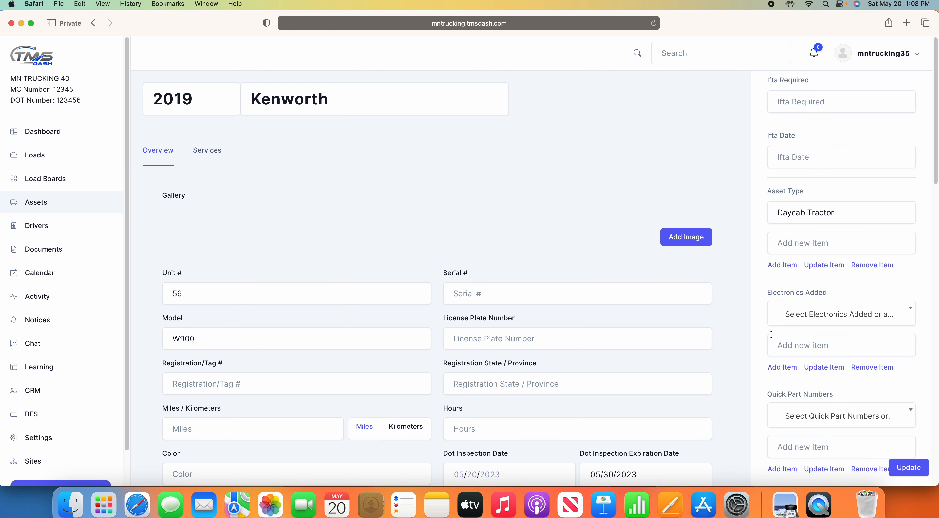
{"action": "left_click", "coordinate": [803, 416]}
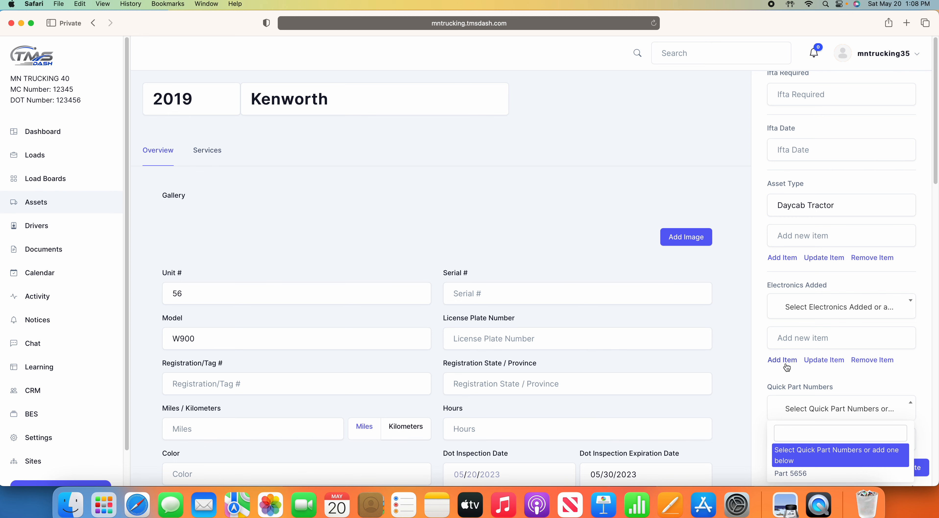
{"action": "left_click", "coordinate": [777, 374]}
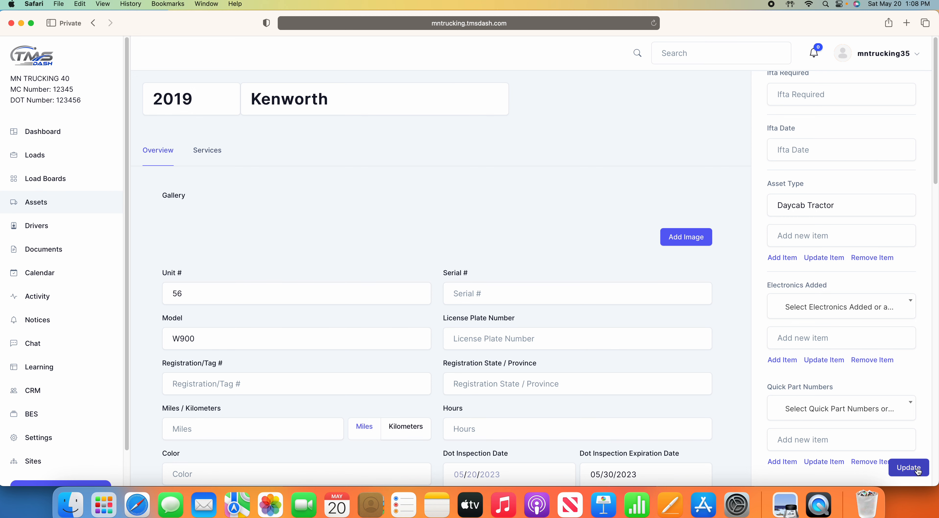
Save the Kenworth's changes and return to the list of assets.
{"action": "left_click", "coordinate": [911, 469]}
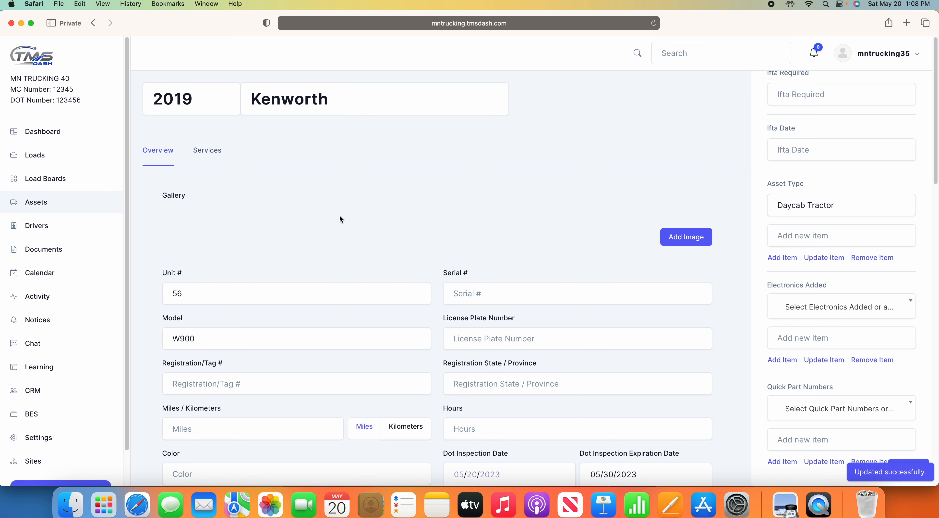
{"action": "left_click", "coordinate": [30, 199]}
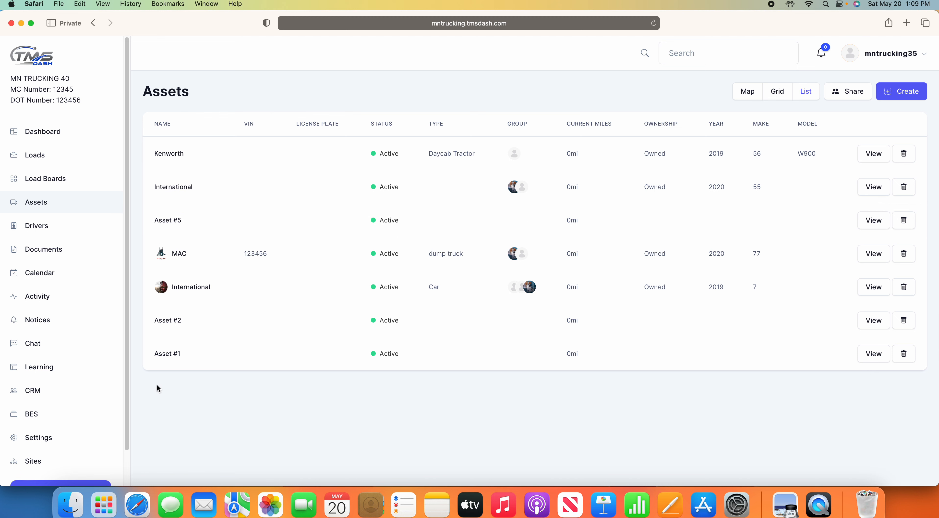
Filter the calendar to the Assets type and examine the Kenworth's DOT inspection and warranty expiration dates in May 2023.
{"action": "left_click", "coordinate": [37, 277]}
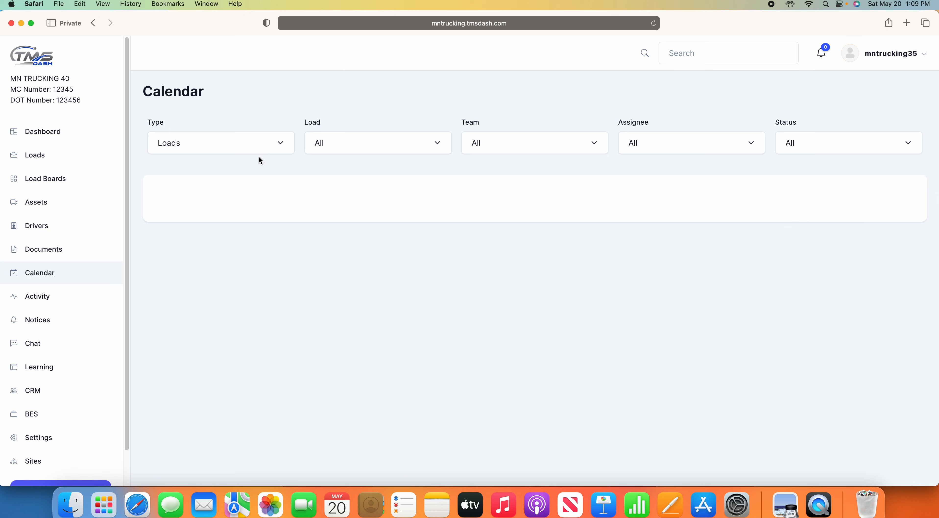
{"action": "left_click", "coordinate": [280, 140]}
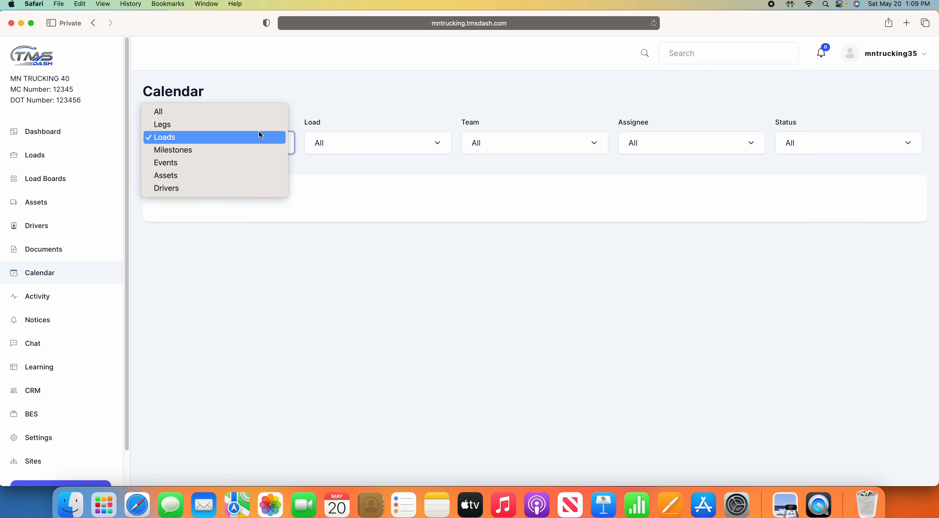
{"action": "left_click", "coordinate": [244, 176]}
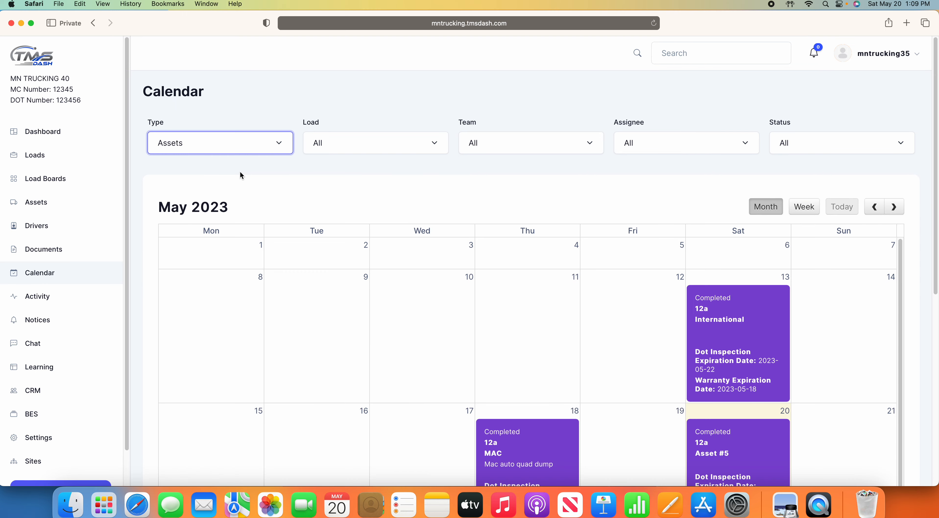
{"action": "scroll", "coordinate": [532, 339], "scroll_direction": "down", "scroll_amount": 5}
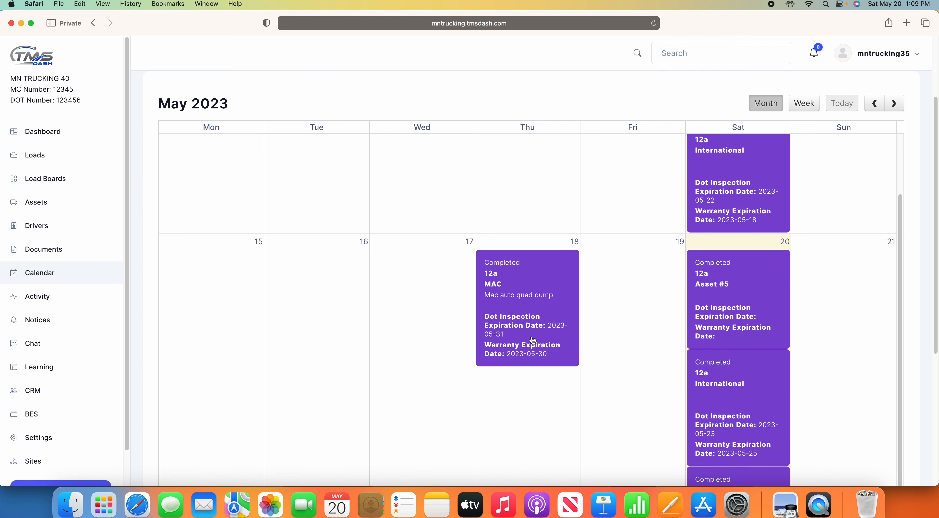
{"action": "scroll", "coordinate": [532, 339], "scroll_direction": "down", "scroll_amount": 3}
{"action": "scroll", "coordinate": [533, 334], "scroll_direction": "down", "scroll_amount": 4}
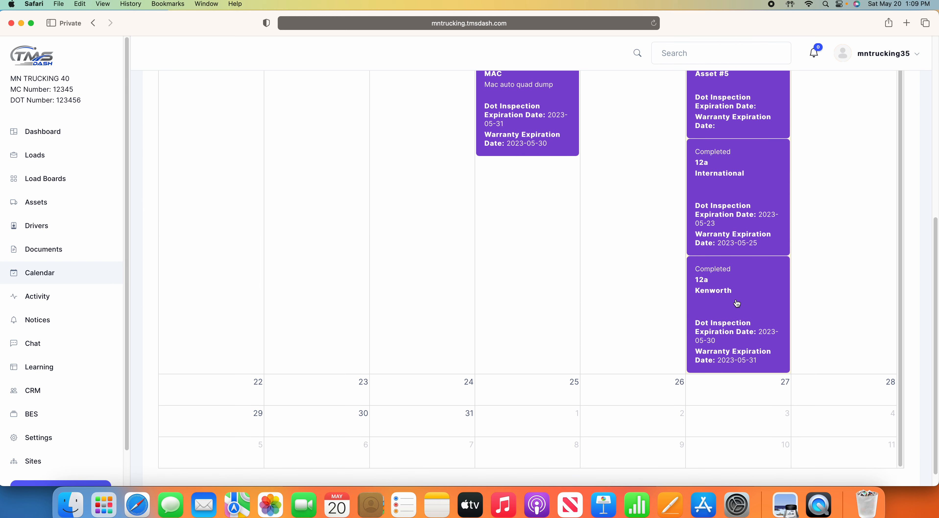
{"action": "scroll", "coordinate": [727, 339], "scroll_direction": "down", "scroll_amount": 1}
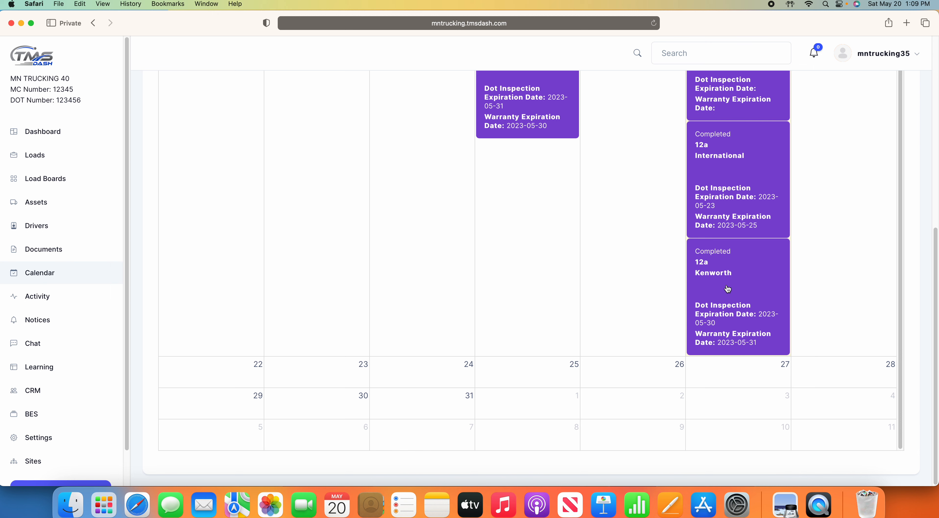
Review the asset linked from the topmost registration tag expiry notice, including its expiration dates, and go back to the list of assets.
{"action": "left_click", "coordinate": [47, 318]}
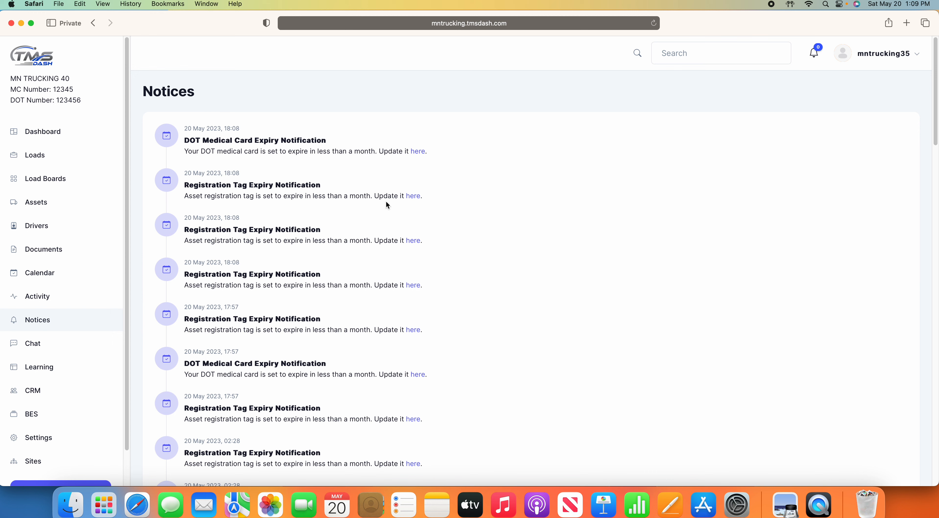
{"action": "left_click", "coordinate": [416, 197]}
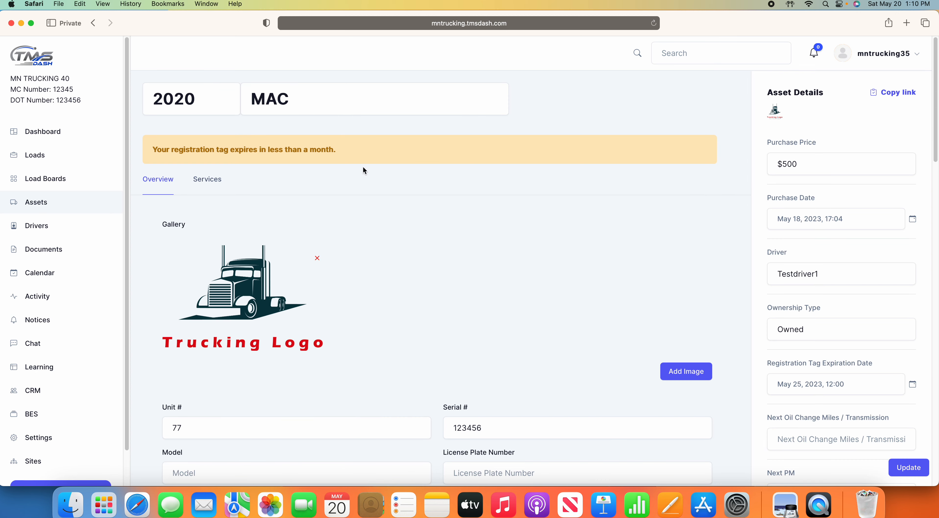
{"action": "scroll", "coordinate": [606, 343], "scroll_direction": "down", "scroll_amount": 5}
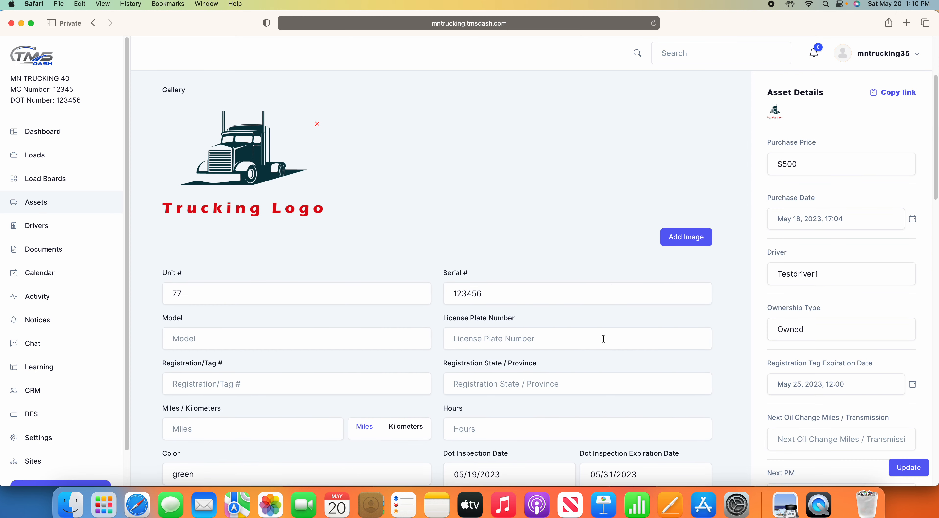
{"action": "scroll", "coordinate": [603, 394], "scroll_direction": "down", "scroll_amount": 3}
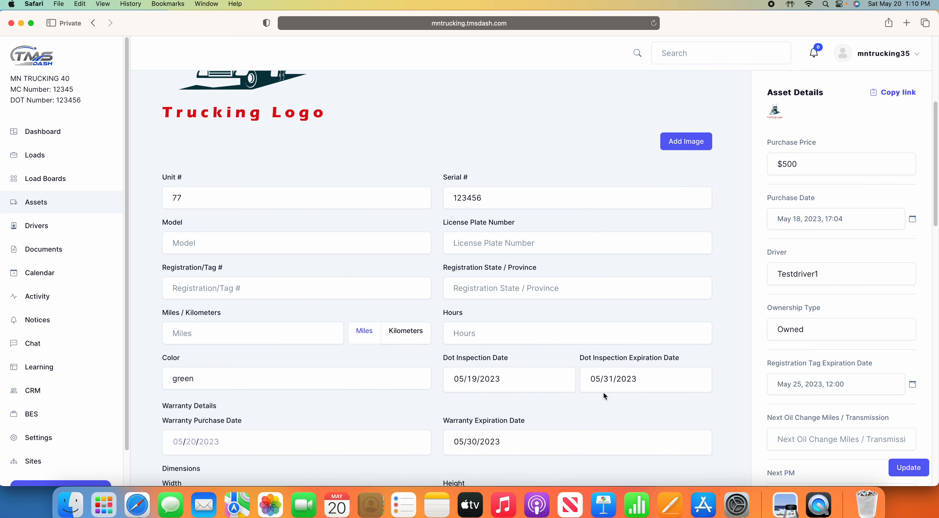
{"action": "scroll", "coordinate": [604, 387], "scroll_direction": "up", "scroll_amount": 5}
{"action": "scroll", "coordinate": [603, 386], "scroll_direction": "up", "scroll_amount": 2}
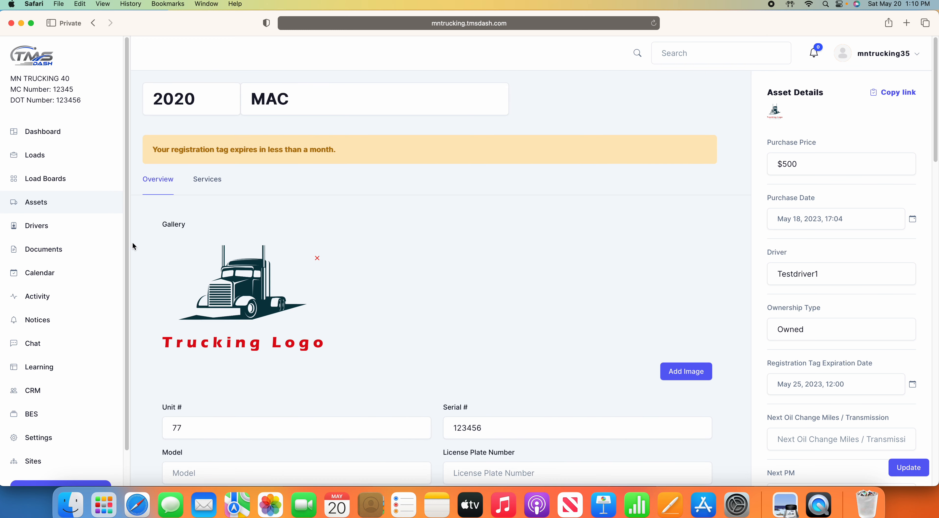
{"action": "left_click", "coordinate": [38, 207]}
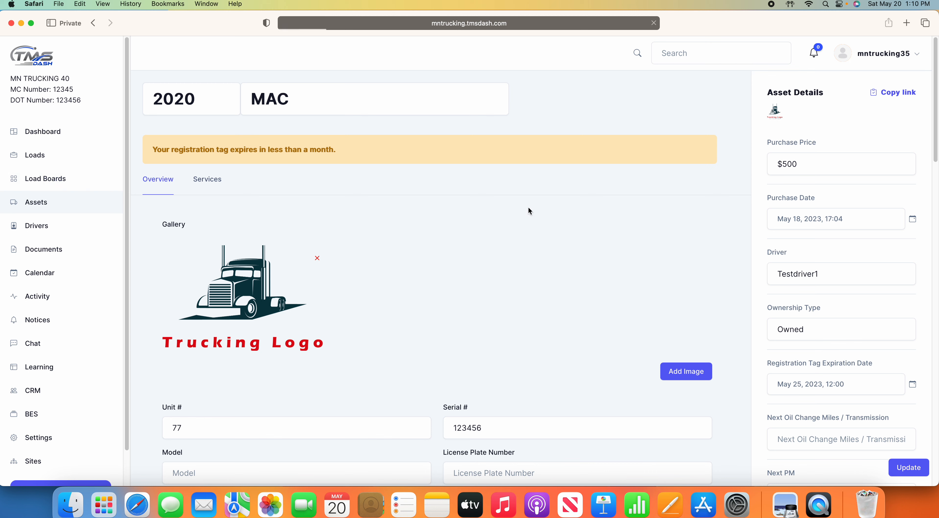